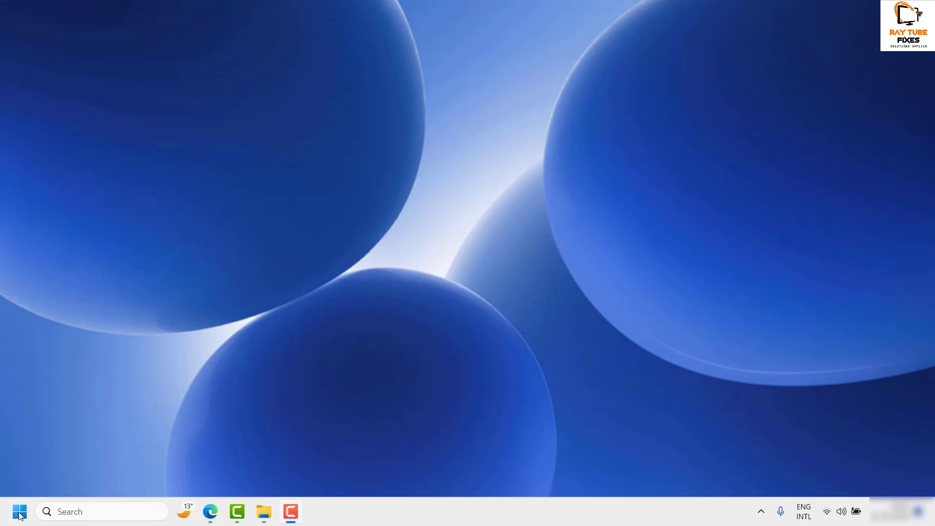
# Open Task Manager and end the Windows Explorer task in the list of running processes.
pyautogui.rightClick(19, 514)
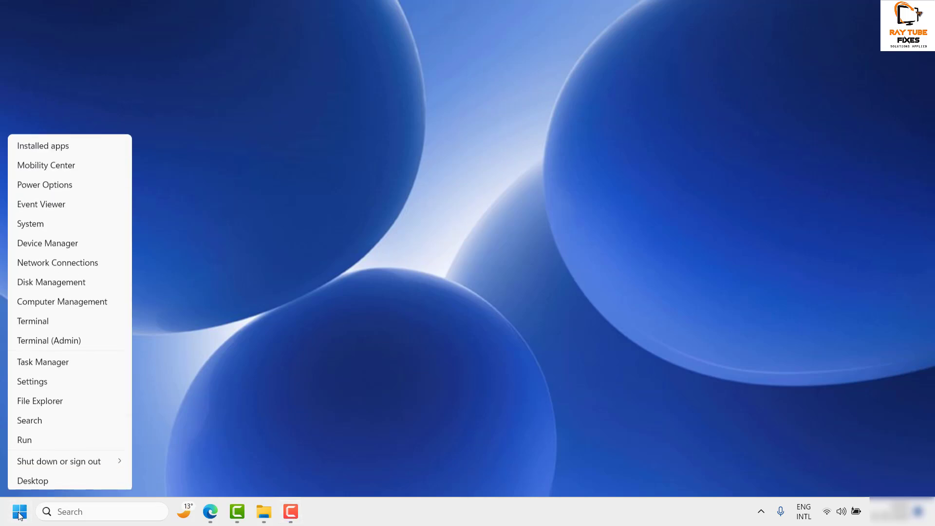
pyautogui.click(59, 360)
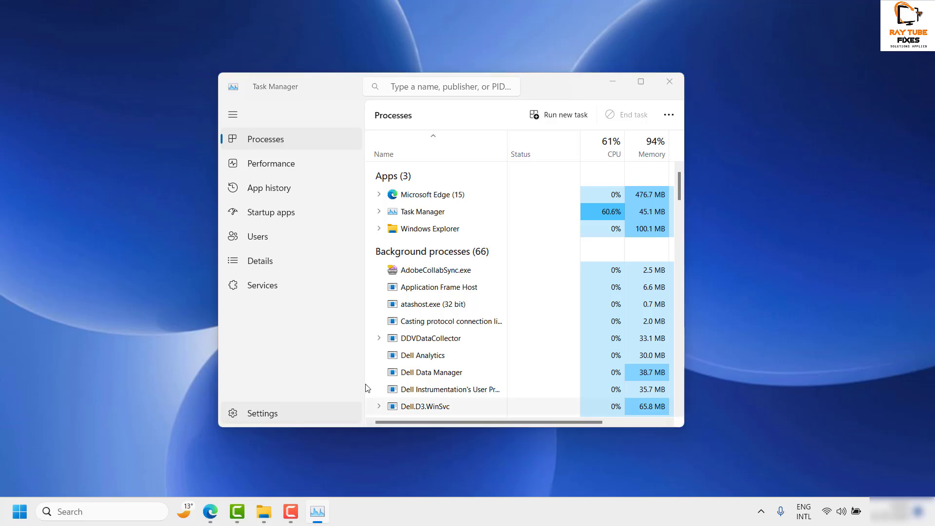
pyautogui.press('super')
pyautogui.click(281, 140)
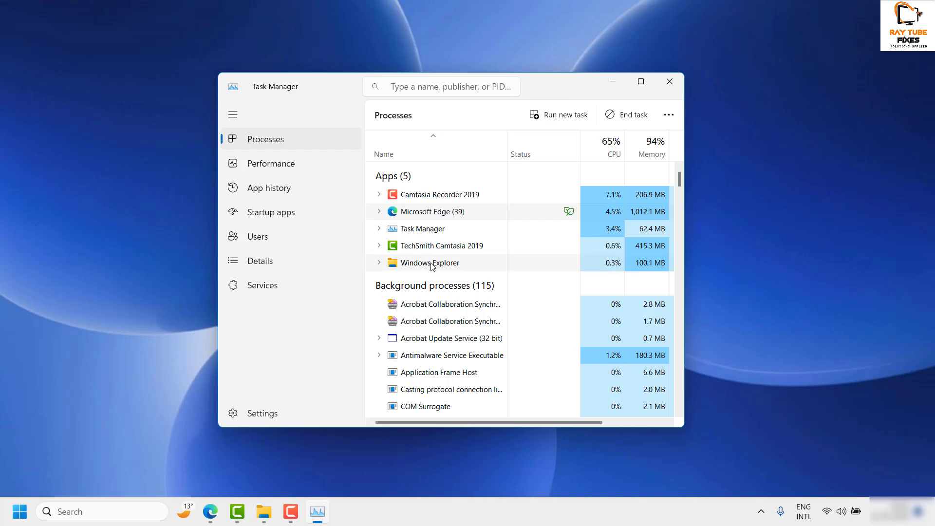
pyautogui.doubleClick(390, 263)
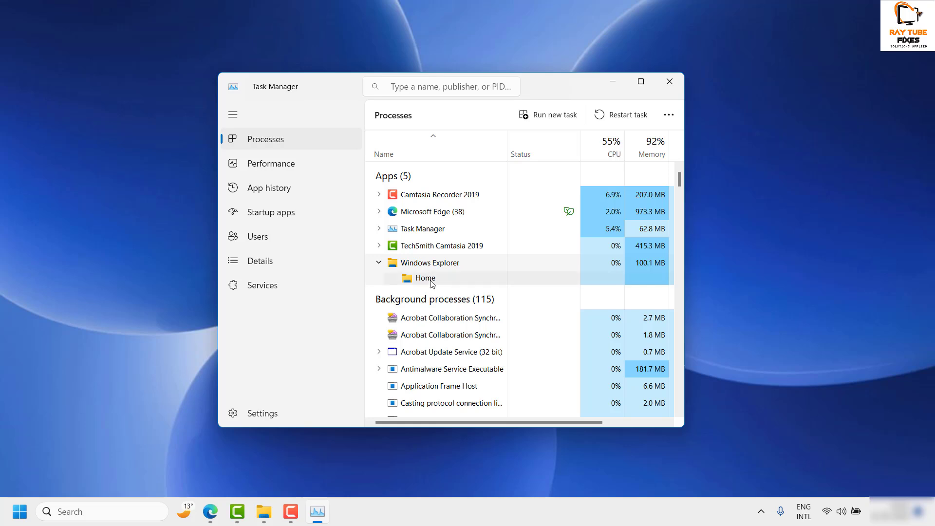
pyautogui.rightClick(435, 264)
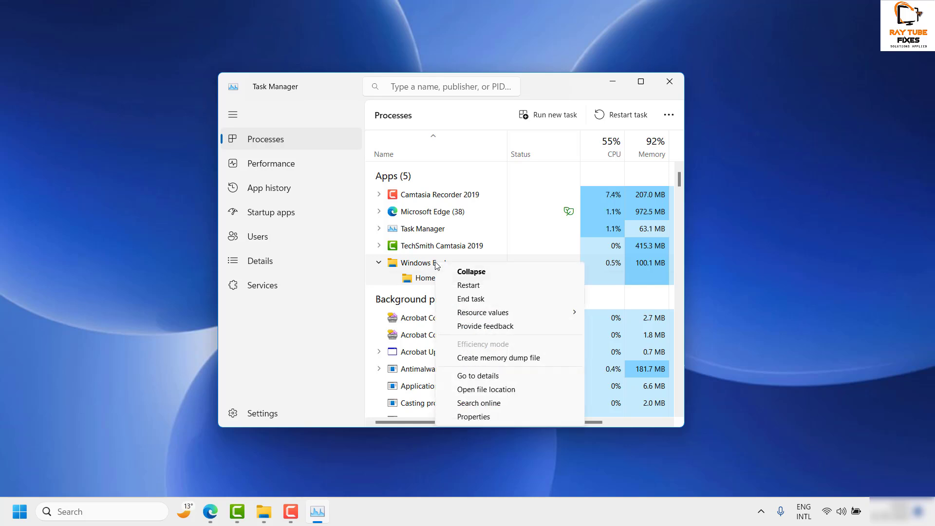
pyautogui.click(471, 297)
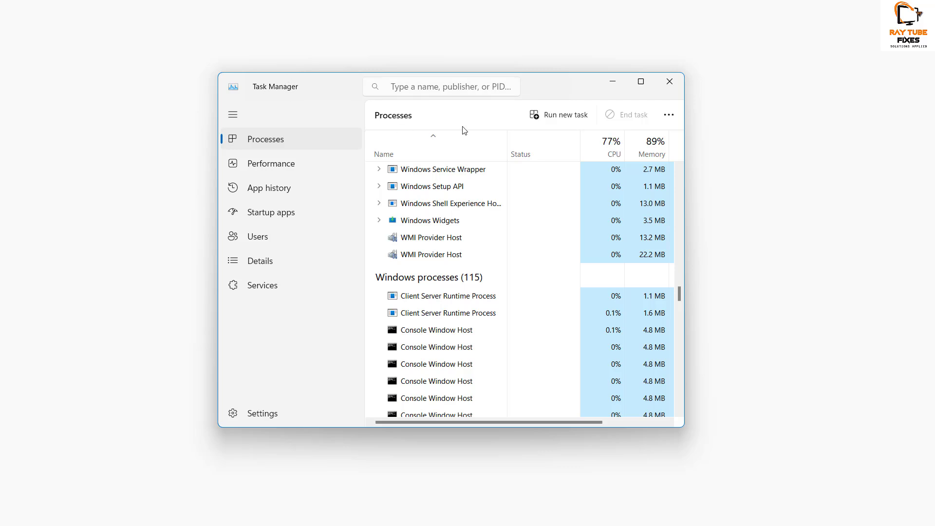
# Run explorer.exe as a new task to restart Windows Explorer, and close Task Manager.
pyautogui.click(561, 120)
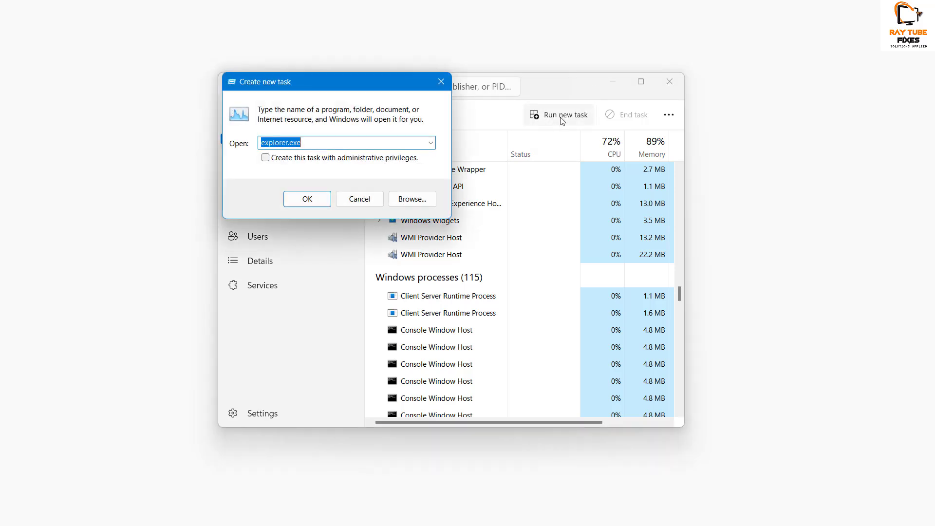
pyautogui.click(315, 144)
pyautogui.moveTo(312, 143); pyautogui.dragTo(22, 141)
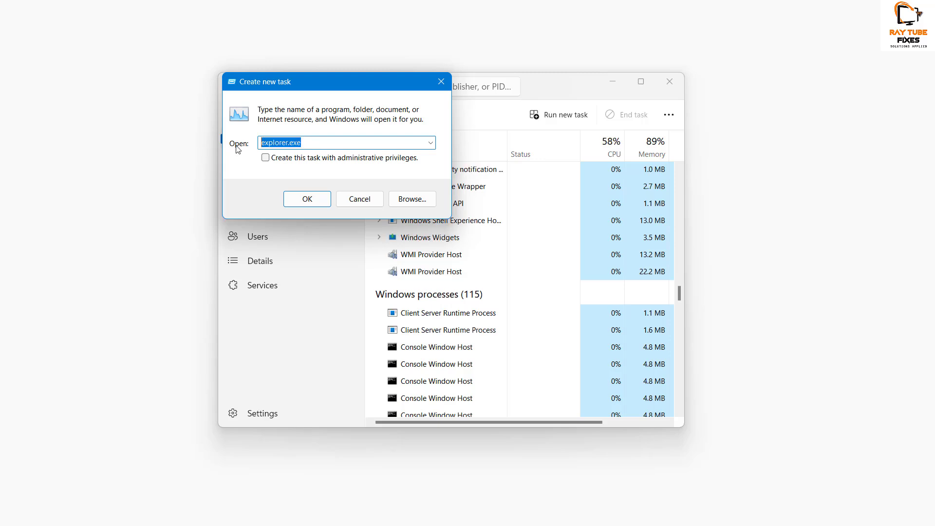
pyautogui.click(306, 198)
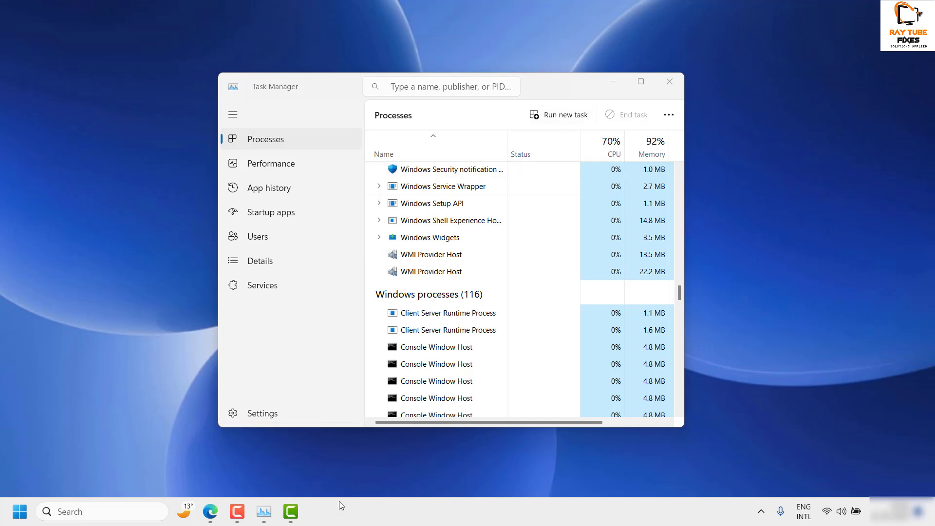
pyautogui.click(665, 91)
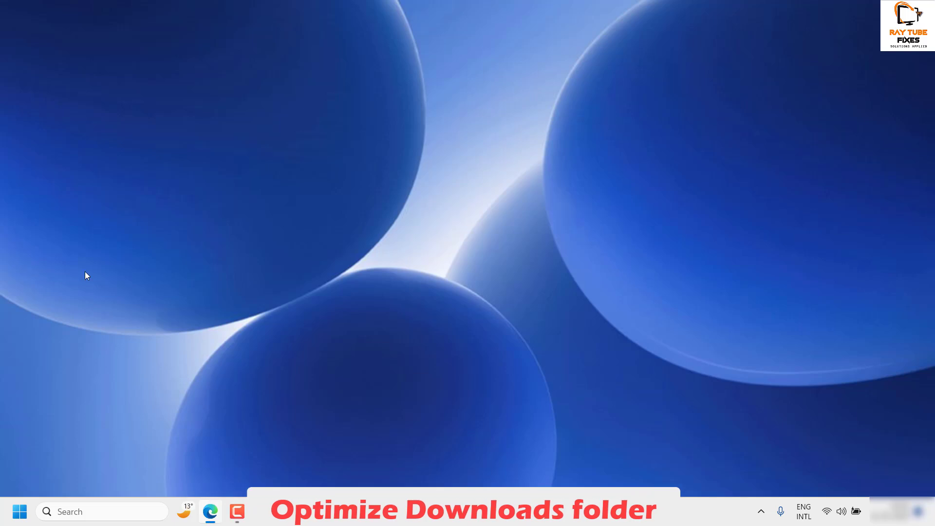
# Open File Explorer and bring up the properties of the Downloads folder.
pyautogui.click(19, 512)
pyautogui.click(19, 512)
pyautogui.rightClick(19, 512)
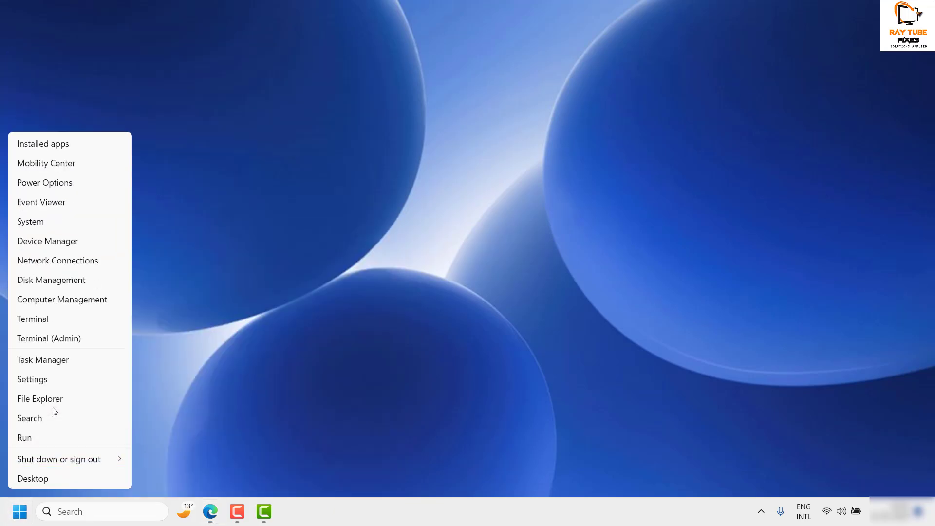
pyautogui.click(68, 394)
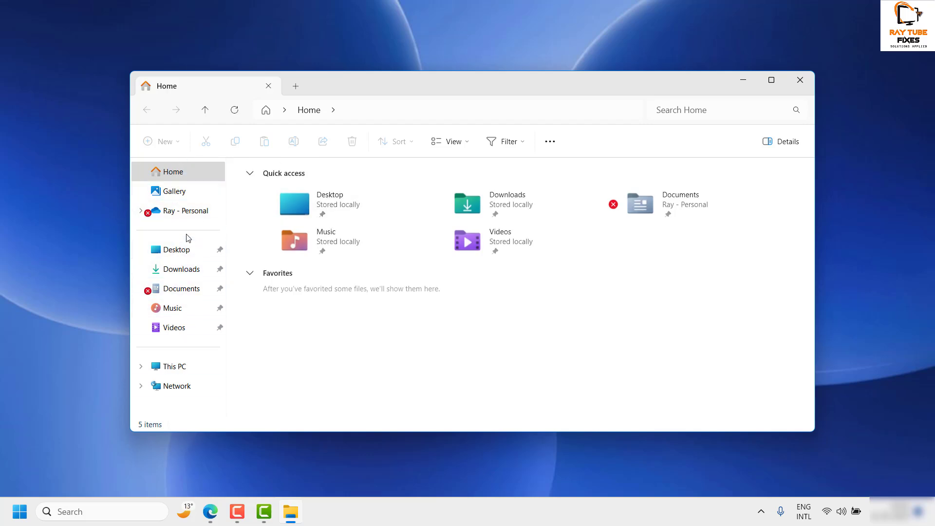
pyautogui.click(183, 274)
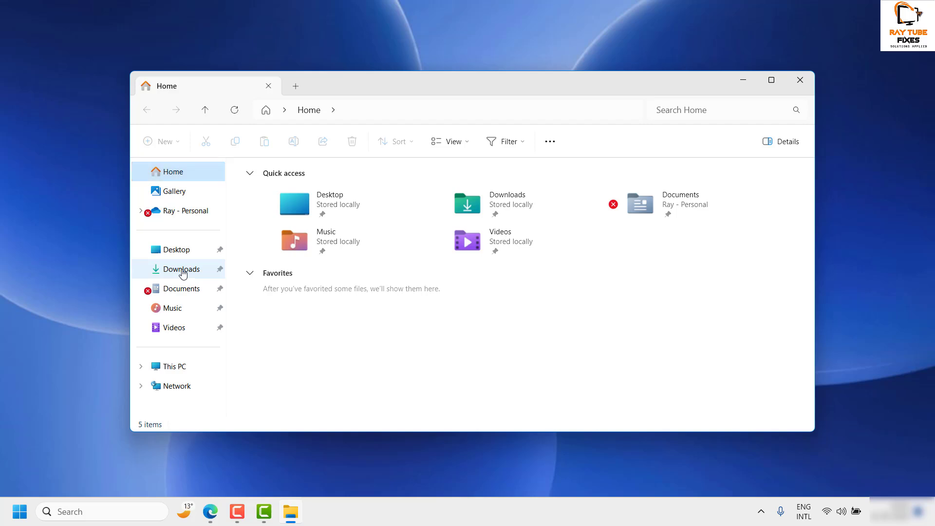
pyautogui.rightClick(183, 274)
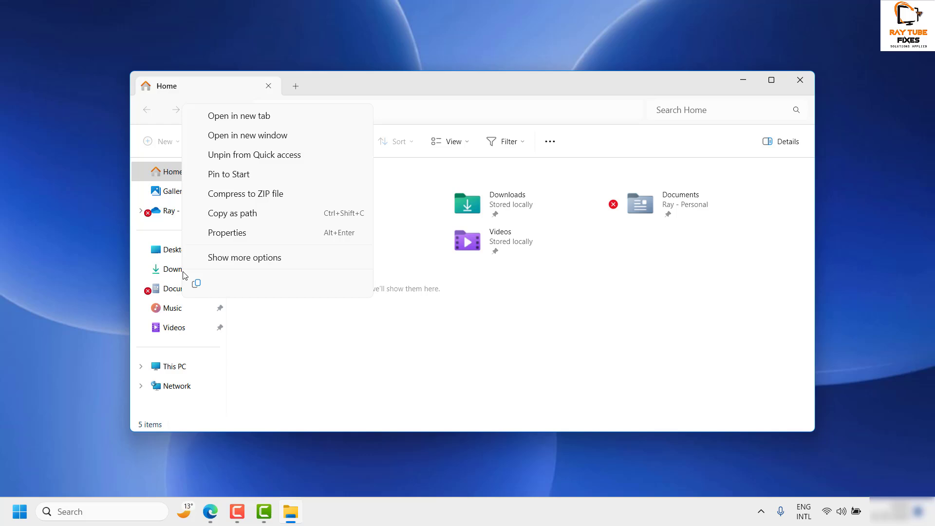
pyautogui.click(245, 237)
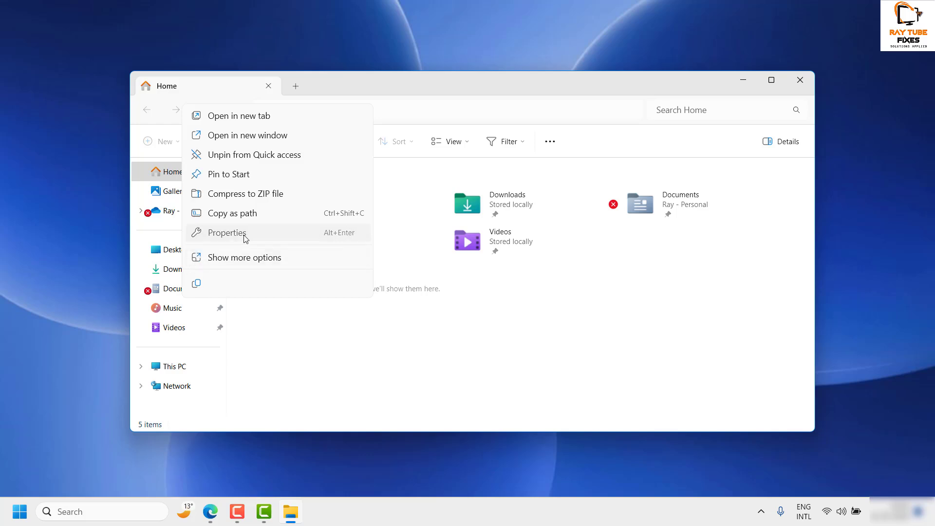
pyautogui.click(254, 260)
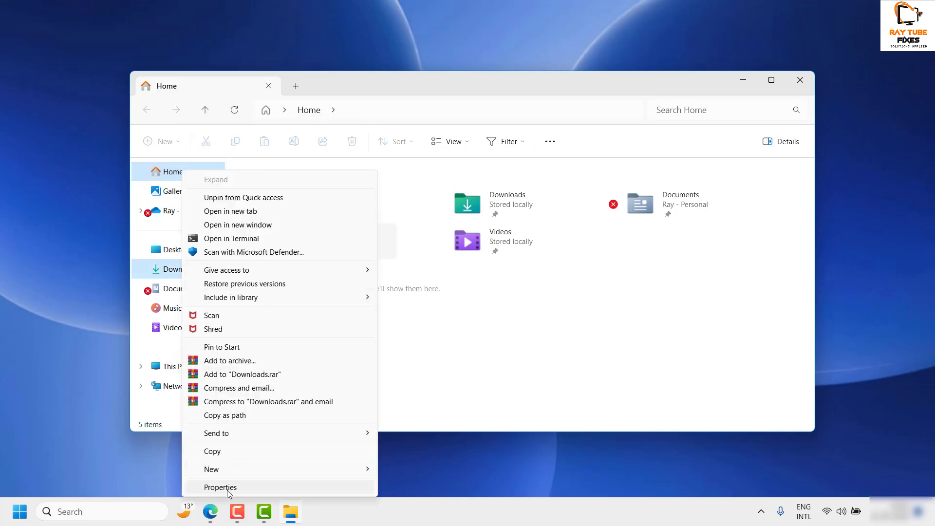
pyautogui.click(227, 487)
pyautogui.moveTo(378, 194); pyautogui.dragTo(393, 108)
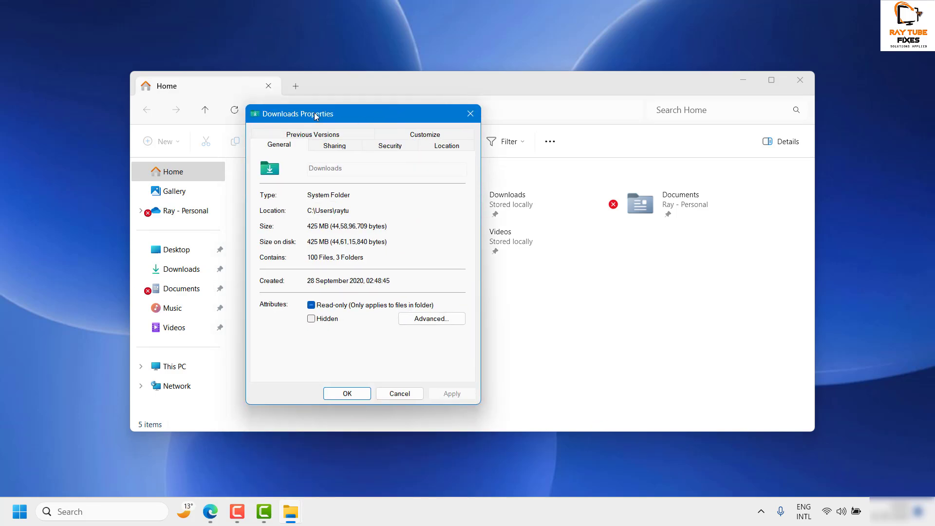
# Optimize the Downloads folder for Pictures, apply the template to all subfolders as well, and close File Explorer.
pyautogui.click(438, 138)
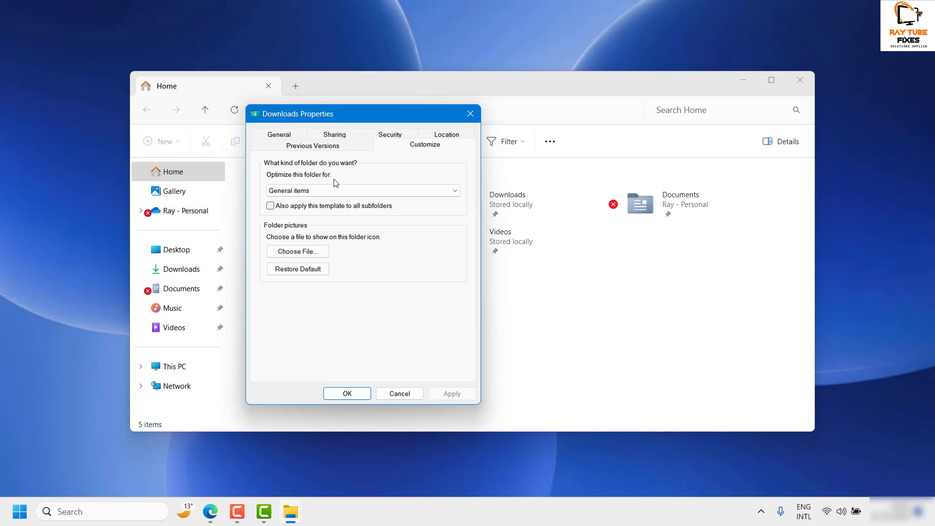
pyautogui.click(306, 193)
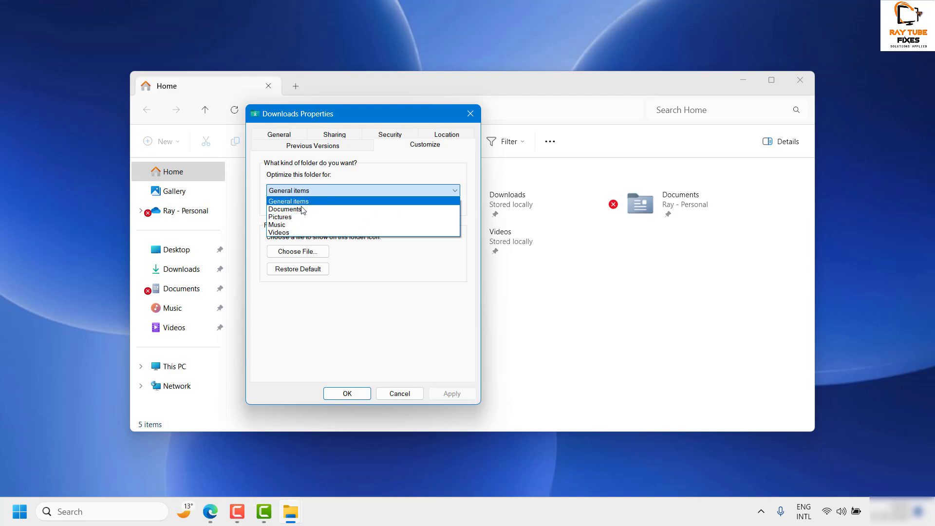
pyautogui.click(299, 219)
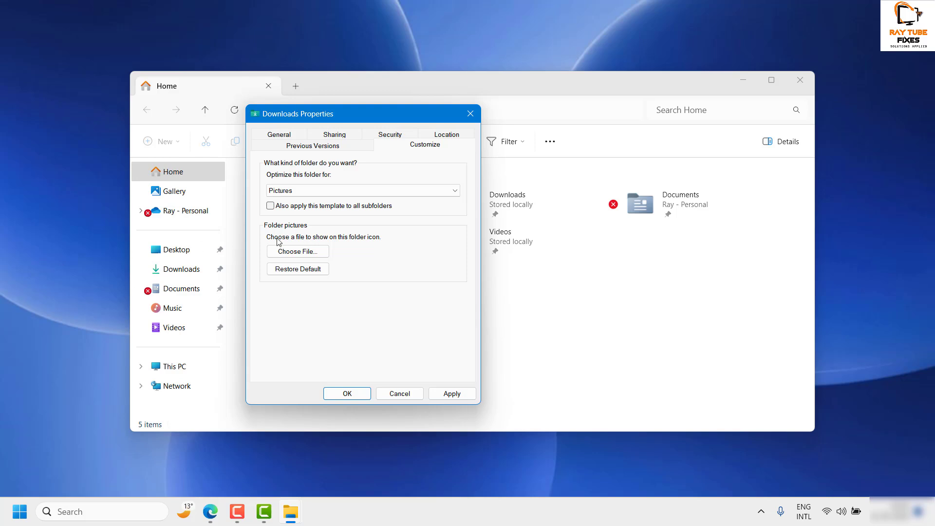
pyautogui.click(270, 205)
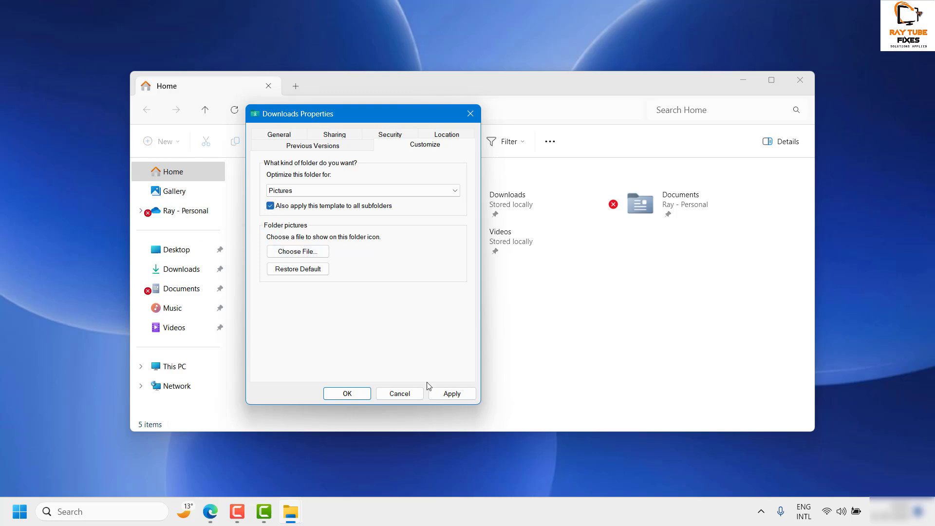
pyautogui.click(459, 394)
pyautogui.click(347, 393)
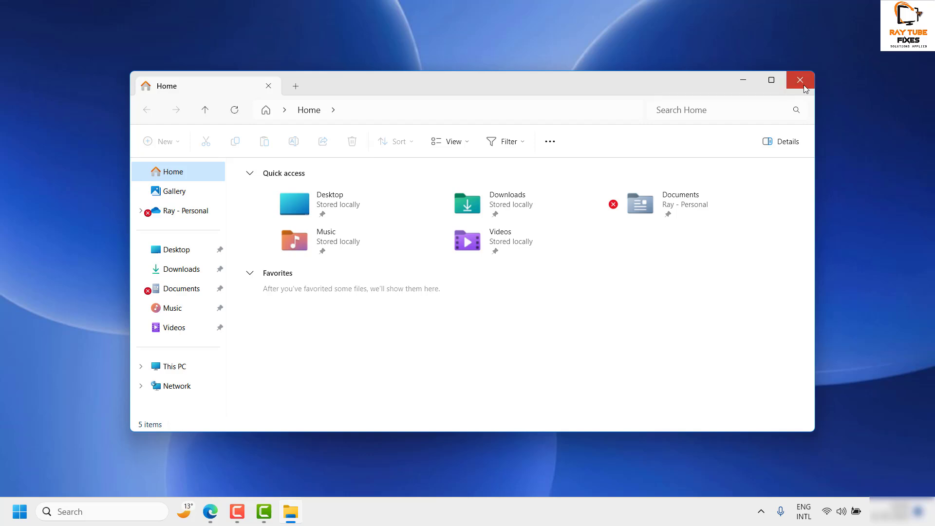
pyautogui.click(803, 84)
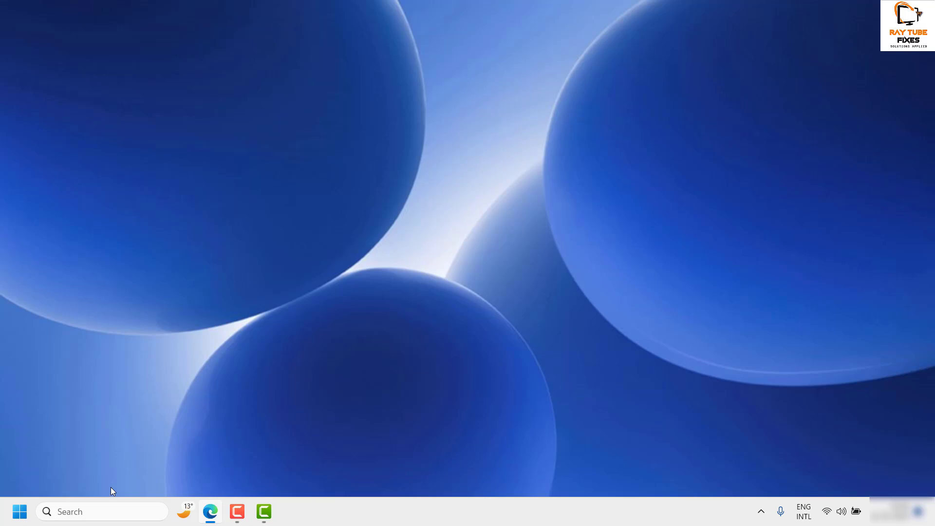
# Search for Command Prompt and run it as administrator.
pyautogui.click(102, 513)
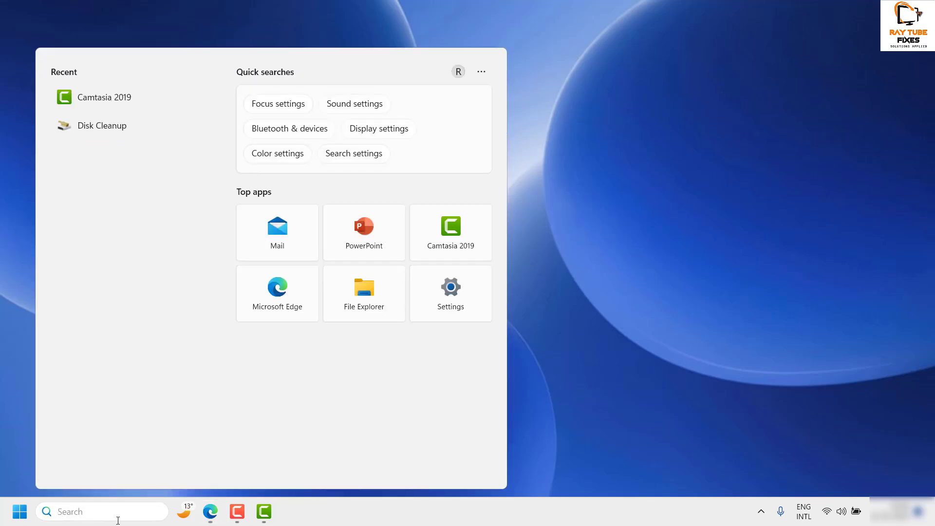
pyautogui.write('comm')
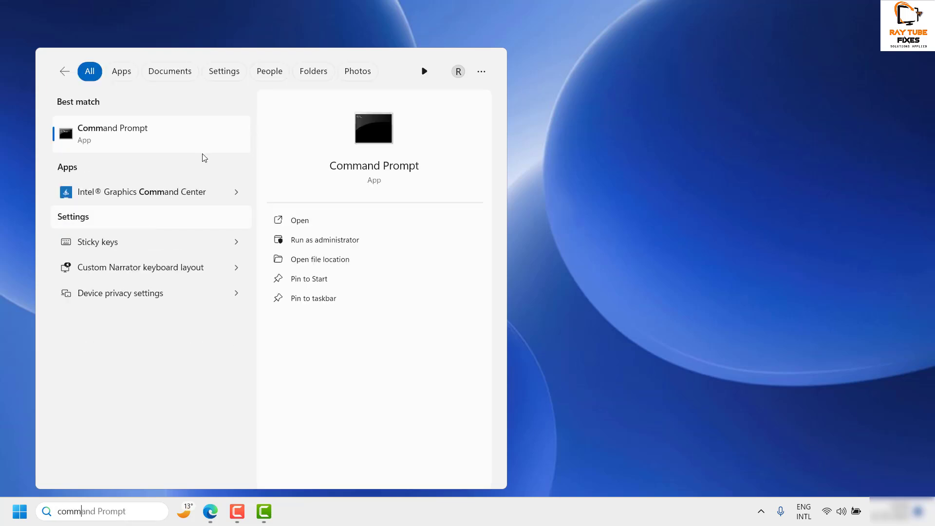
pyautogui.rightClick(112, 132)
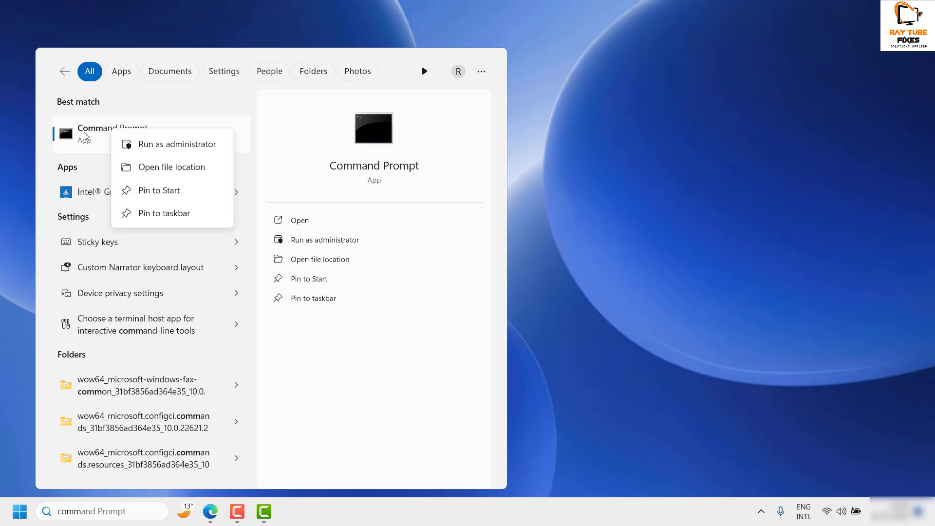
pyautogui.click(180, 143)
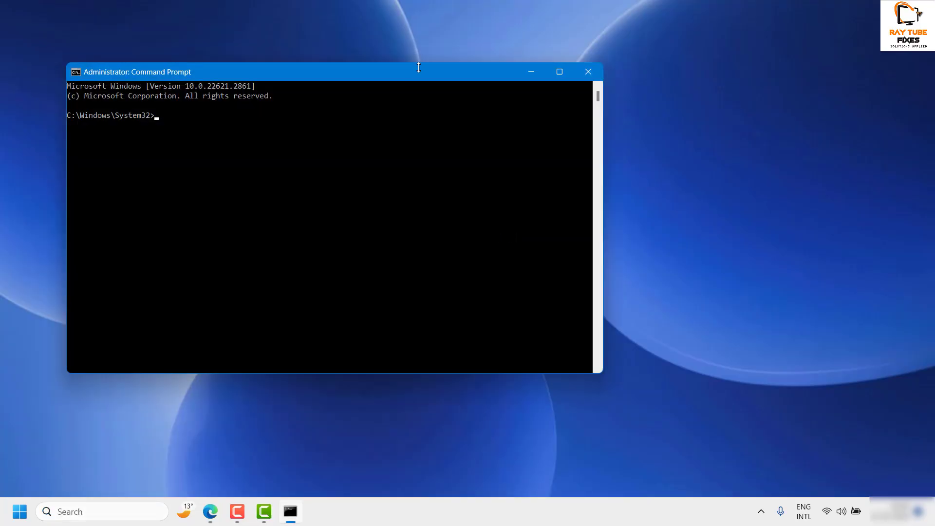
pyautogui.moveTo(418, 68); pyautogui.dragTo(605, 76)
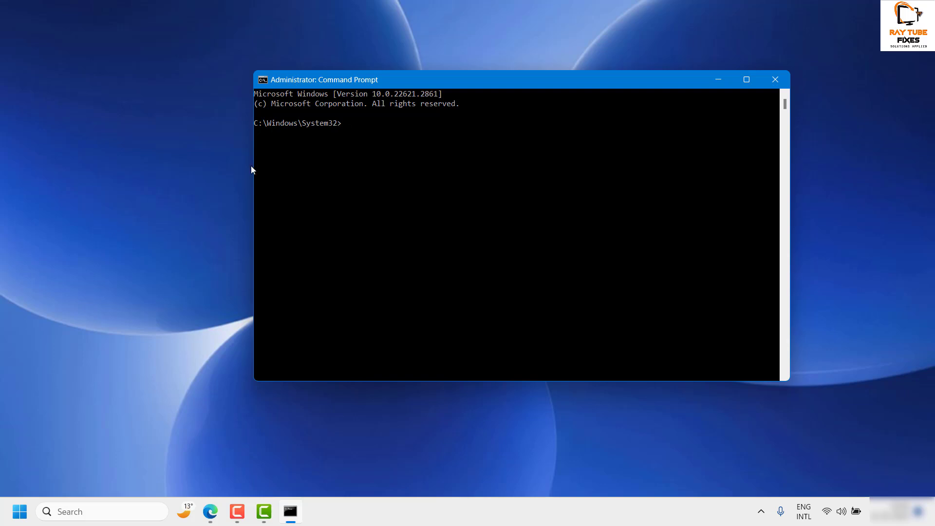
# Start a system file scan with sfc /scannow, and close the Command Prompt.
pyautogui.write('sfc /scanniw')
pyautogui.press('BackSpace')
pyautogui.press('BackSpace')
pyautogui.write('ow')
pyautogui.press('Return')
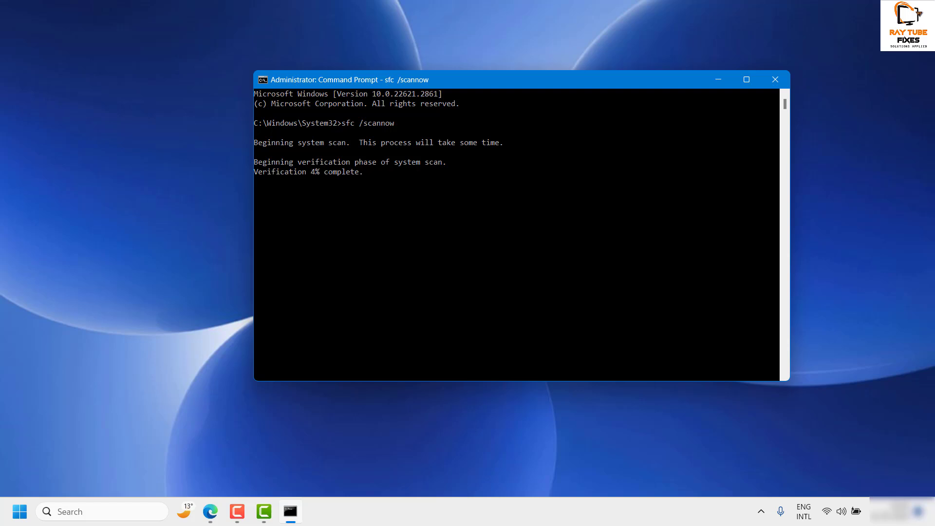
pyautogui.click(774, 79)
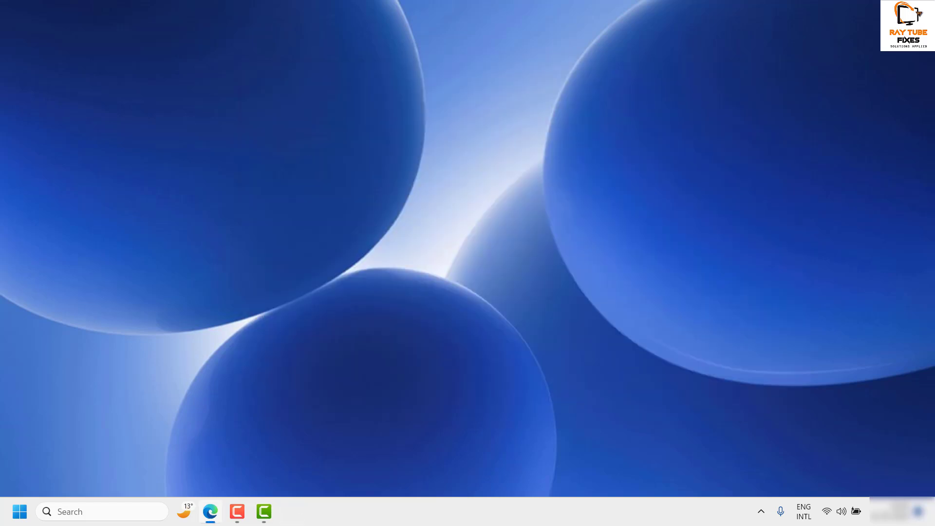
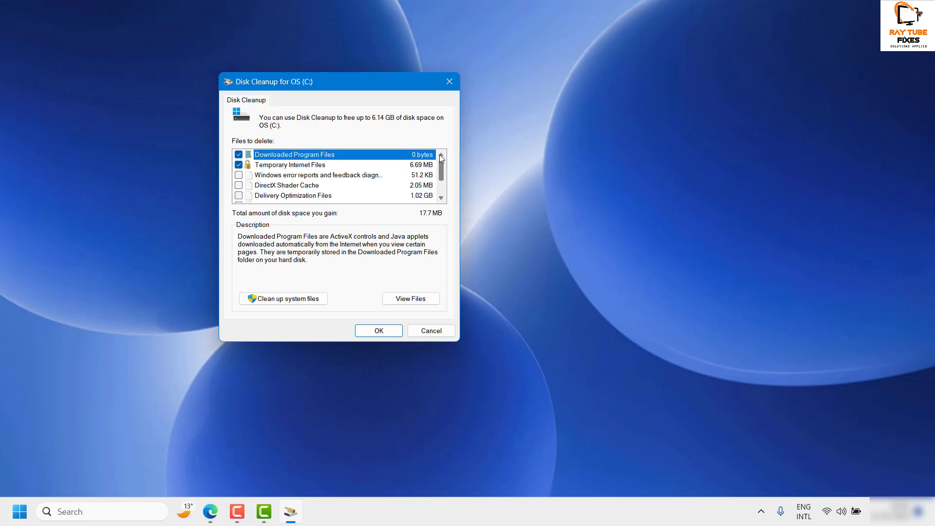
# Mark DirectX Shader Cache, Delivery Optimization Files, Recycle Bin and Temporary files for deletion on drive C:.
pyautogui.click(239, 185)
pyautogui.click(238, 195)
pyautogui.scroll(-1, 239, 196)
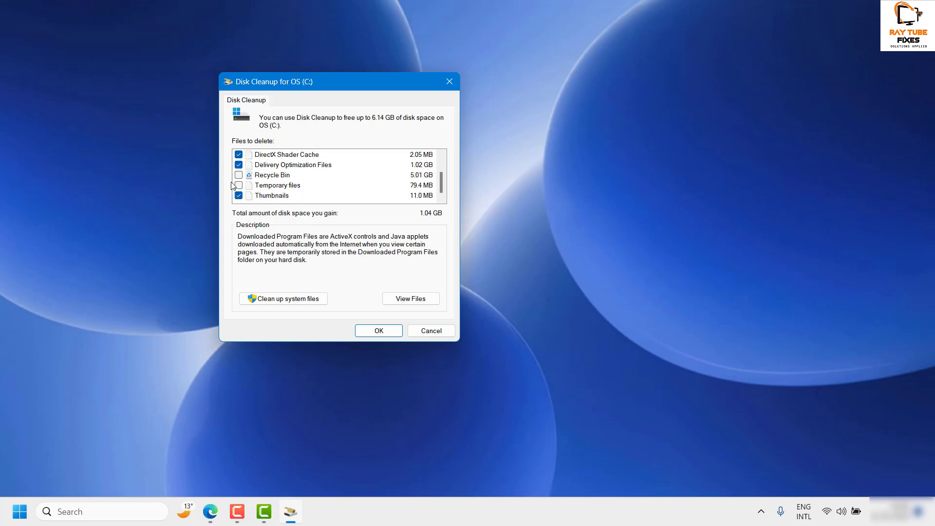
pyautogui.click(239, 175)
pyautogui.click(239, 185)
# Extend the cleanup of drive C: to system files and permanently delete the preselected file categories.
pyautogui.click(291, 302)
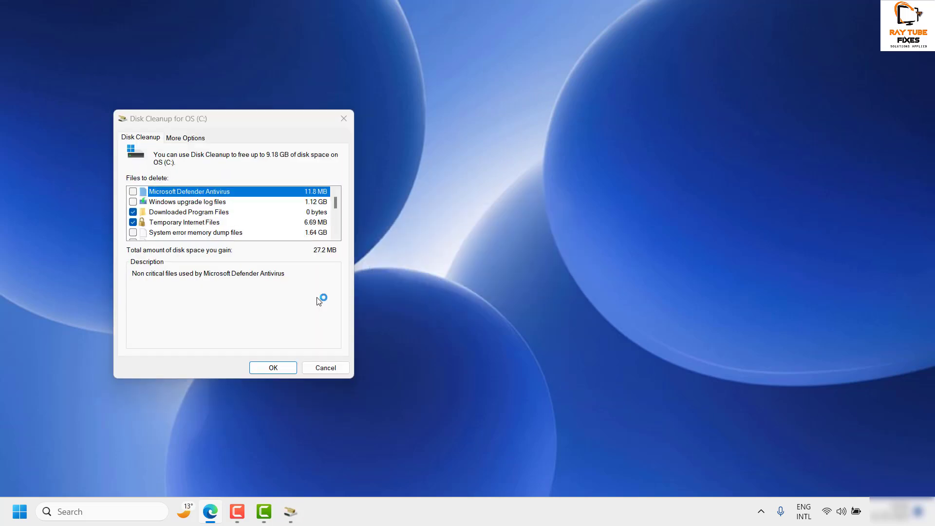
pyautogui.click(275, 368)
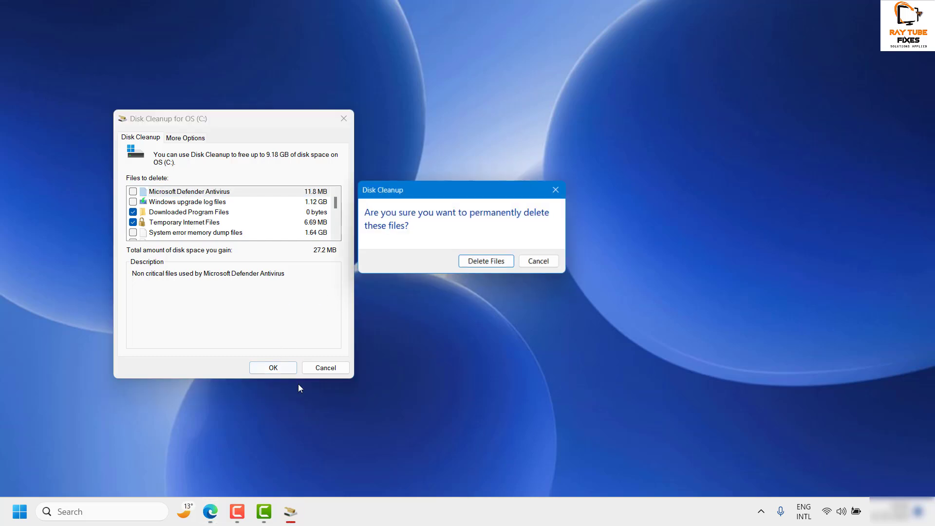
pyautogui.click(503, 267)
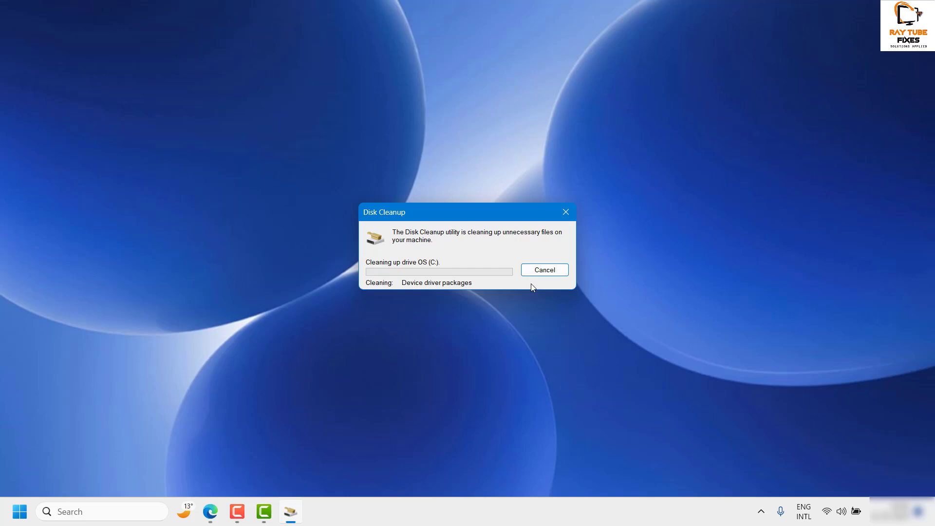